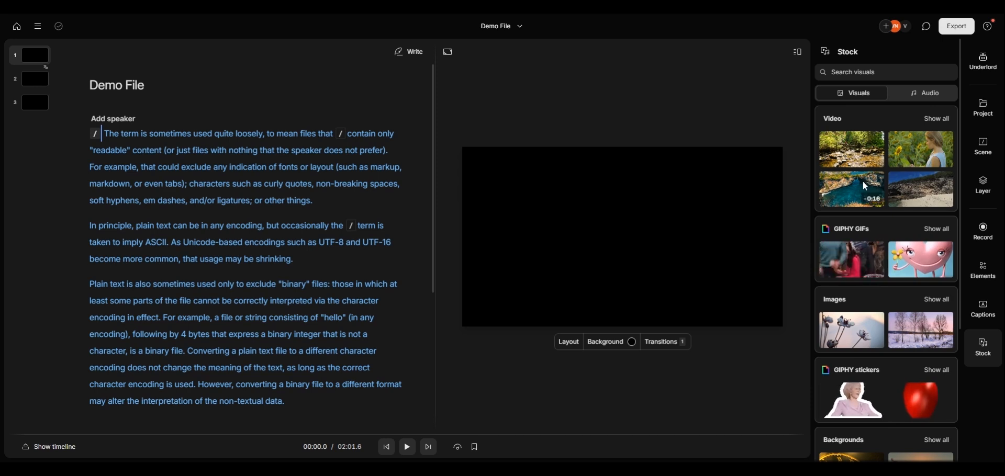
# Undo the last two scene splits in the script
pyautogui.moveTo(863, 181); pyautogui.dragTo(857, 180)
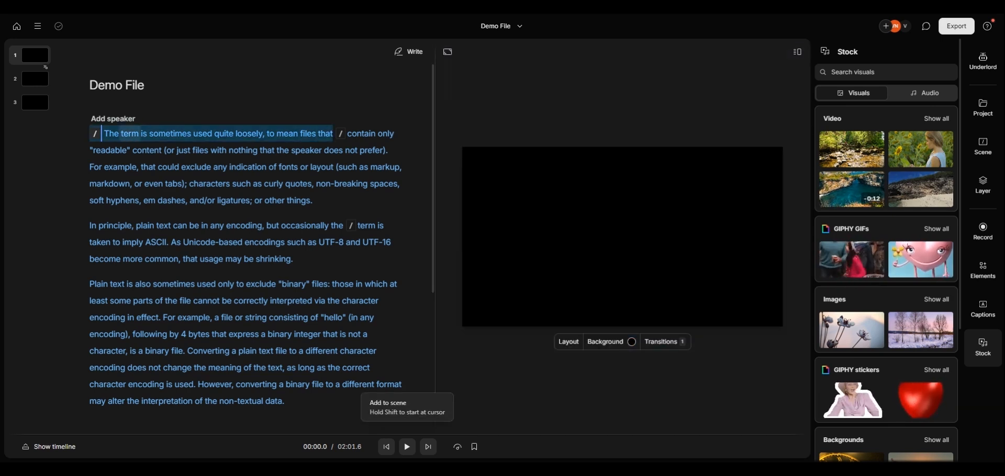
pyautogui.hotkey('ctrl', 'z')
pyautogui.hotkey('ctrl', 'z')
# Add the turquoise rock arch stock video to the scene and start a new scene before "even" in the script
pyautogui.moveTo(848, 194); pyautogui.dragTo(129, 135)
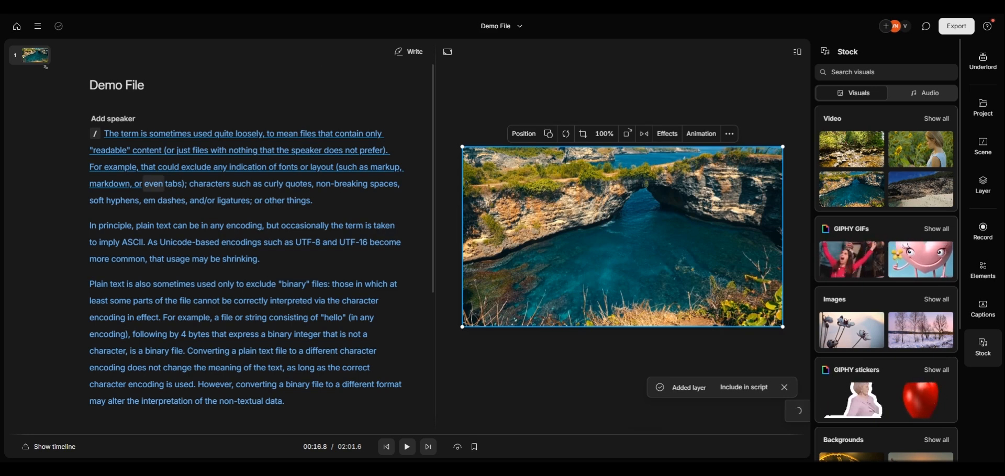
pyautogui.click(145, 184)
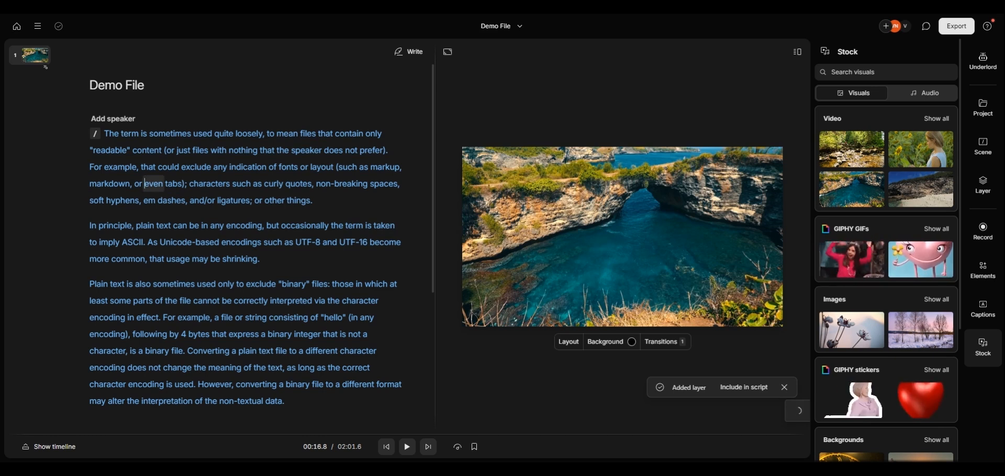
pyautogui.write('/')
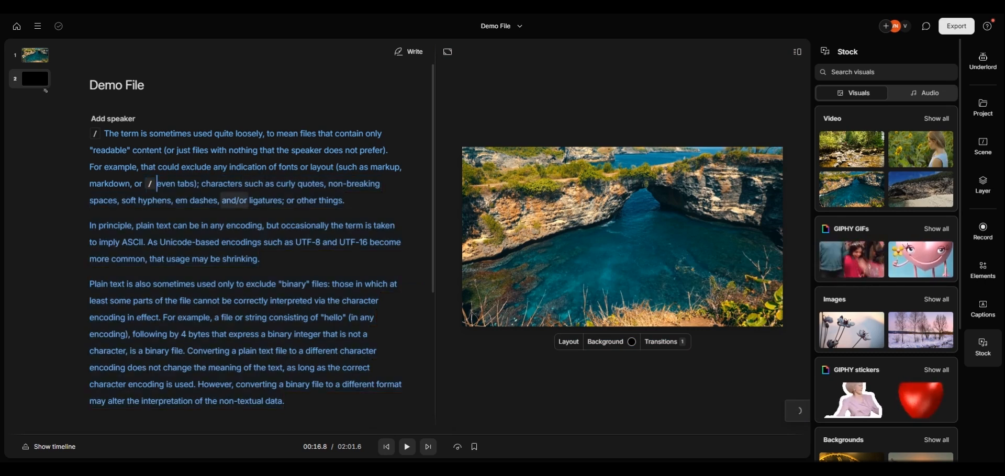
# Compare the preview at script positions before and after the scene break at "even", finishing in the first scene
pyautogui.click(110, 185)
pyautogui.click(183, 185)
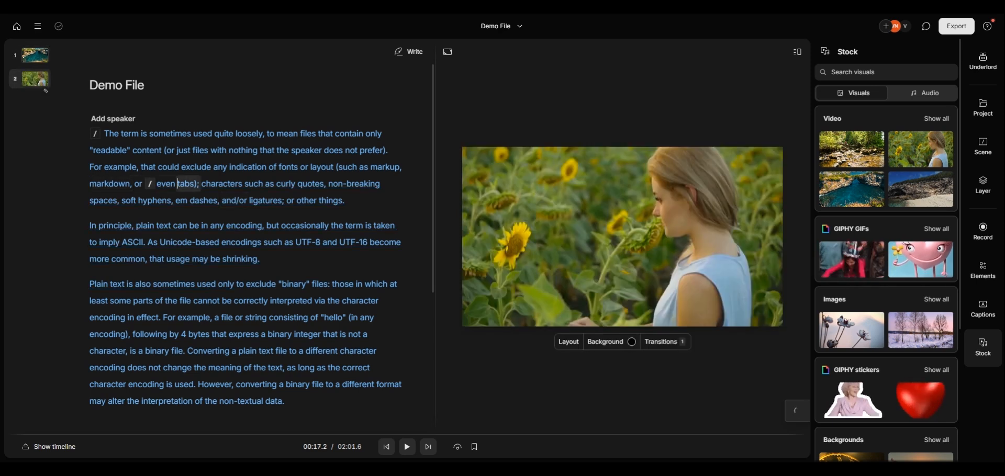
pyautogui.click(110, 184)
pyautogui.click(183, 185)
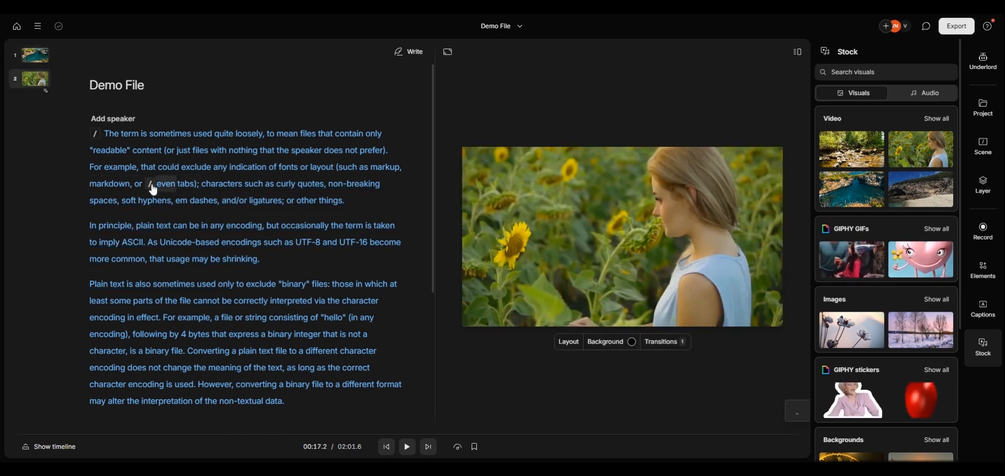
pyautogui.click(110, 185)
pyautogui.click(183, 185)
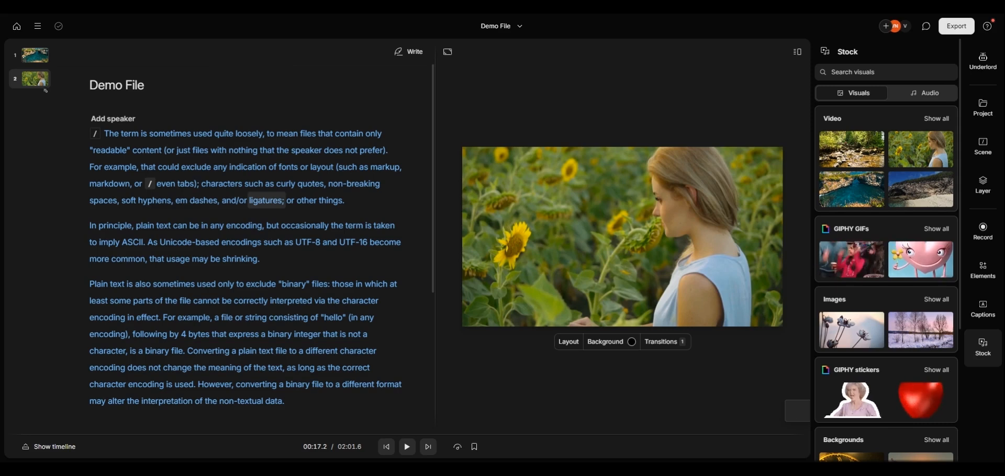
pyautogui.click(104, 167)
pyautogui.click(197, 184)
pyautogui.click(90, 183)
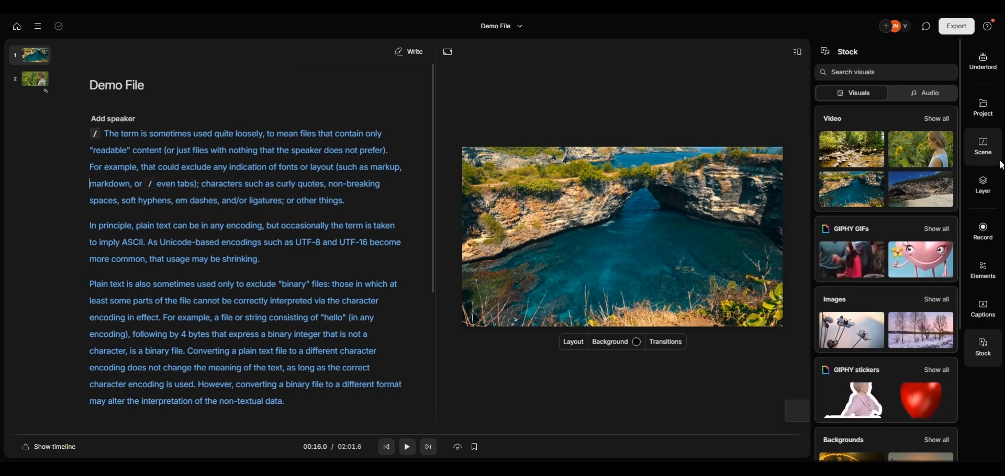
# Give the first scene a Cross-zoom transition in and a Crossfade transition out
pyautogui.click(993, 156)
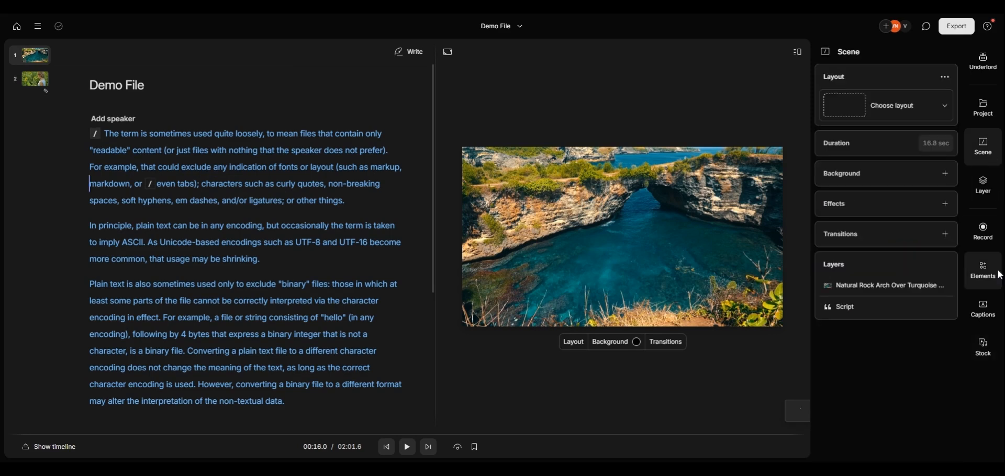
pyautogui.click(948, 236)
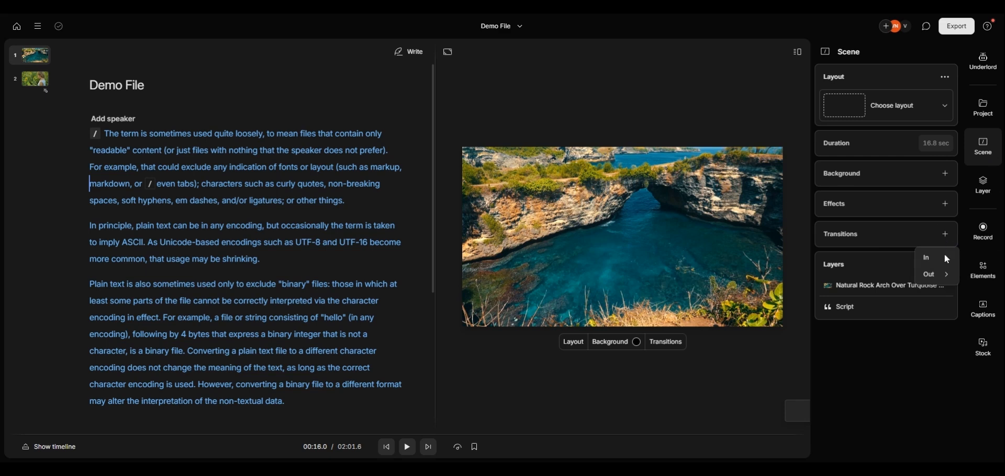
pyautogui.moveTo(943, 260)
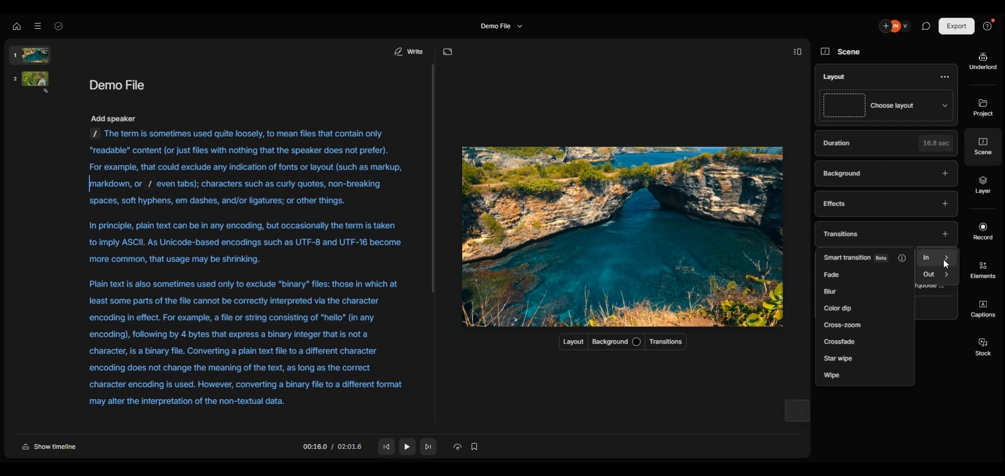
pyautogui.click(883, 328)
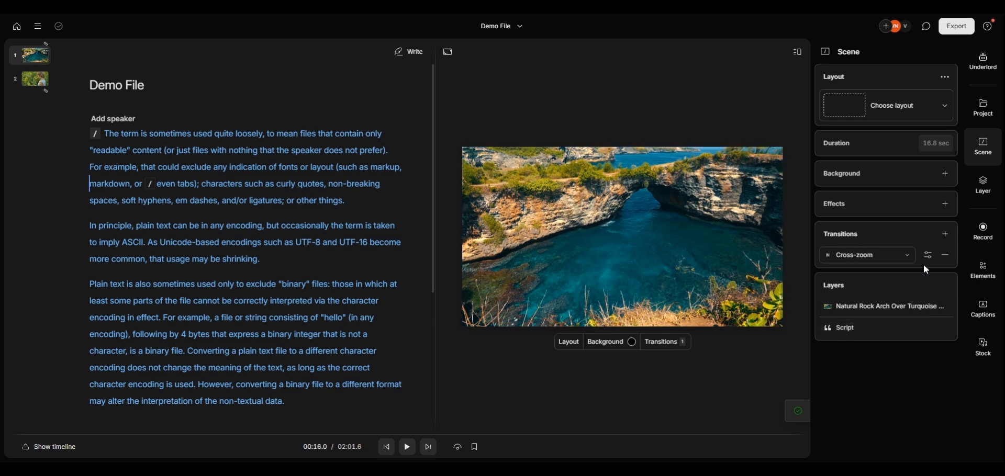
pyautogui.click(946, 233)
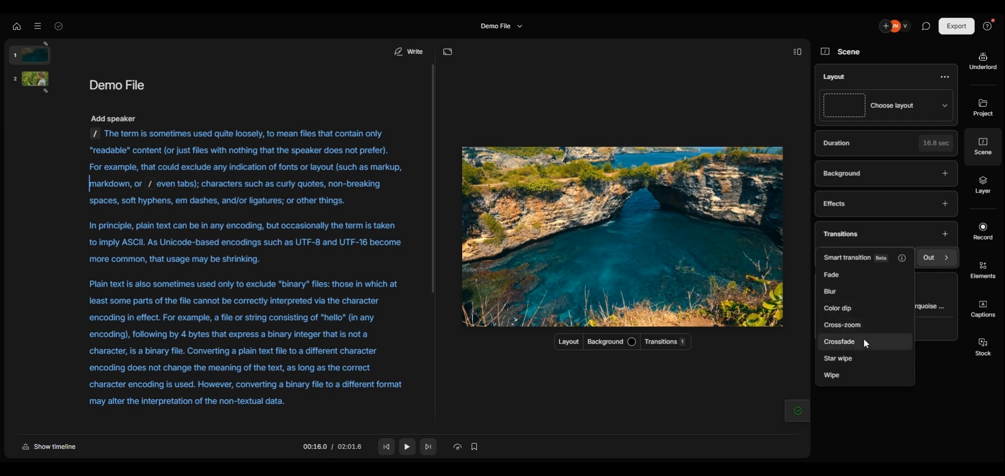
pyautogui.click(863, 343)
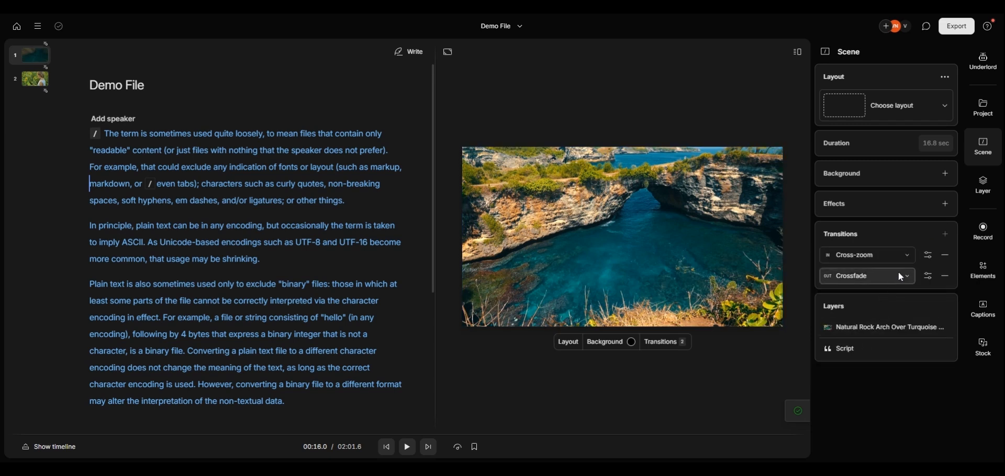
# Inspect the settings of the first scene's Cross-zoom and Crossfade transitions
pyautogui.click(929, 258)
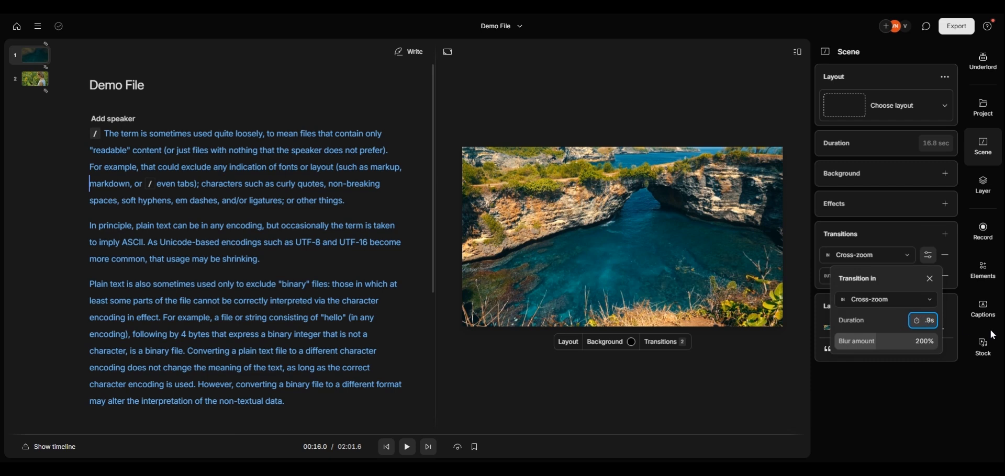
pyautogui.click(922, 248)
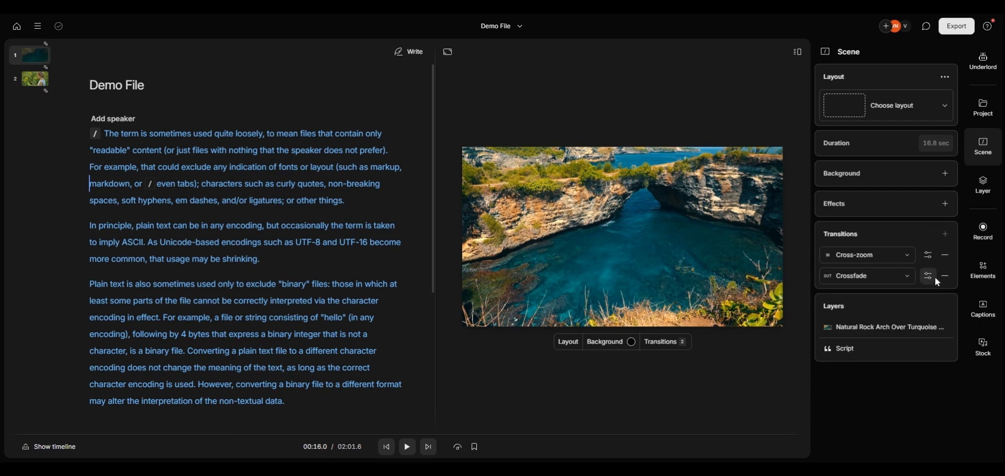
pyautogui.click(930, 277)
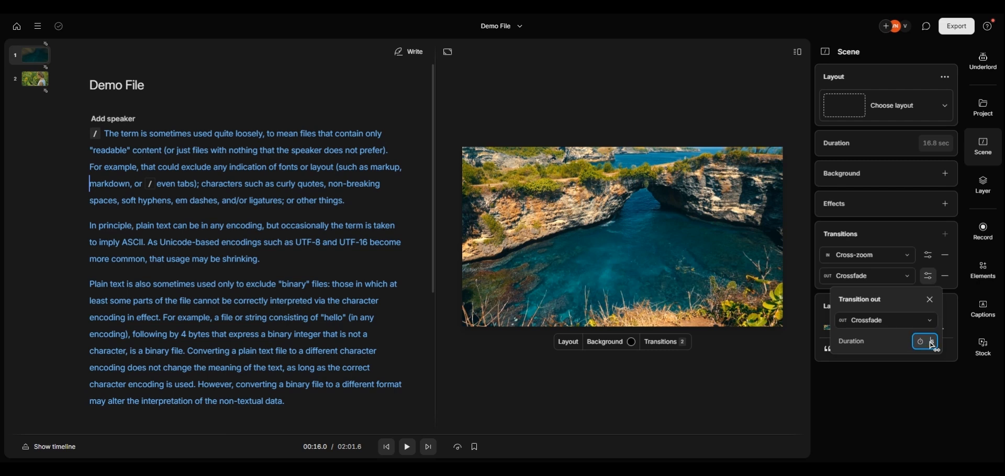
pyautogui.click(910, 234)
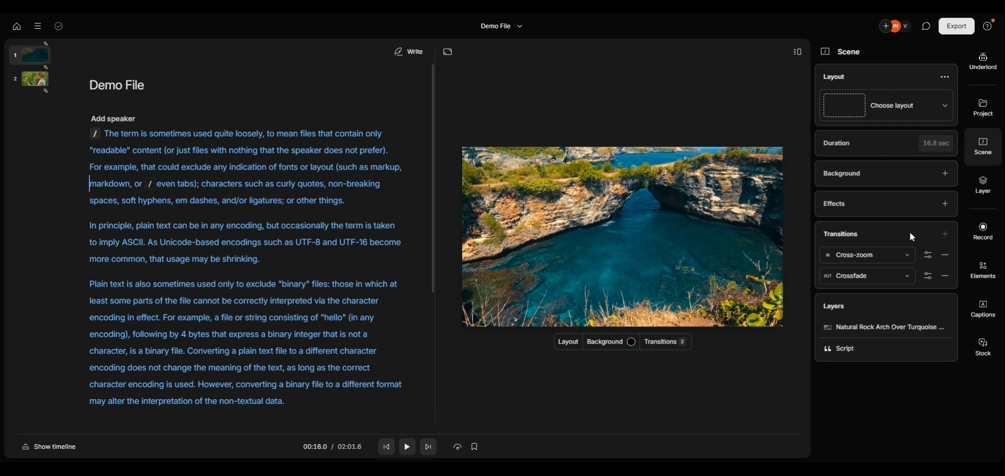
# Play the start of the first scene and the change into the second scene to preview both transitions
pyautogui.click(104, 134)
pyautogui.press('space')
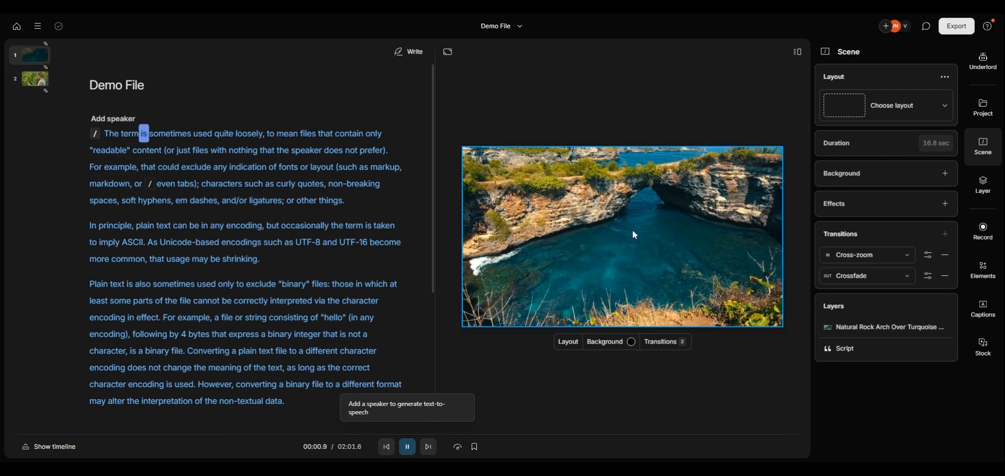
pyautogui.press('space')
pyautogui.click(100, 185)
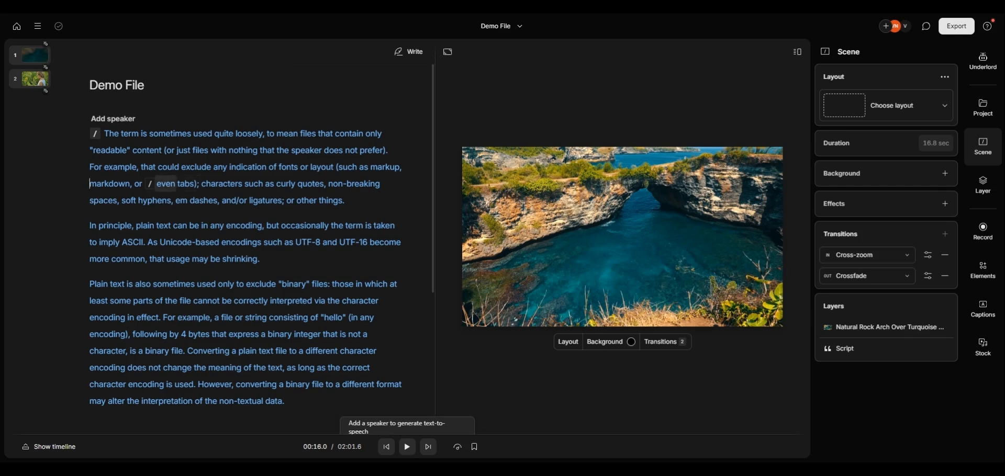
pyautogui.press('space')
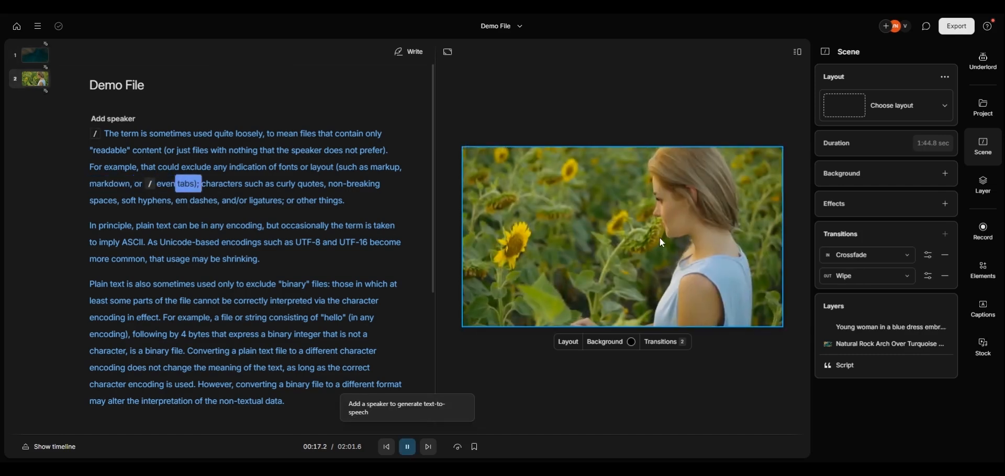
pyautogui.press('space')
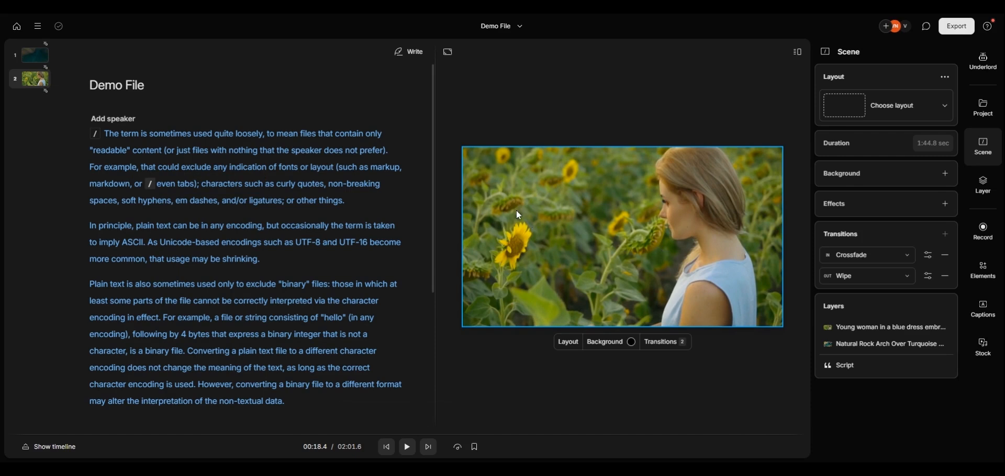
# Delete the sunflower and rock arch videos and remove the scene break before "even"
pyautogui.click(310, 183)
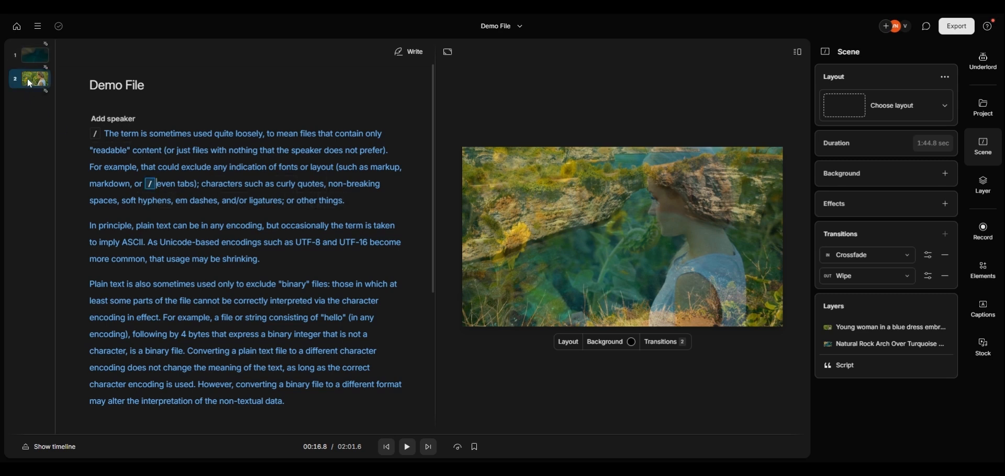
pyautogui.click(583, 209)
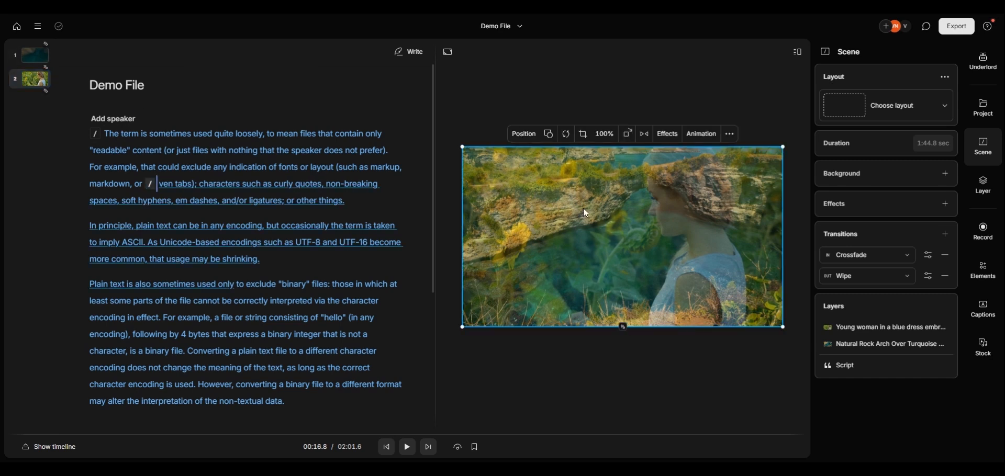
pyautogui.press('Delete')
pyautogui.press('BackSpace')
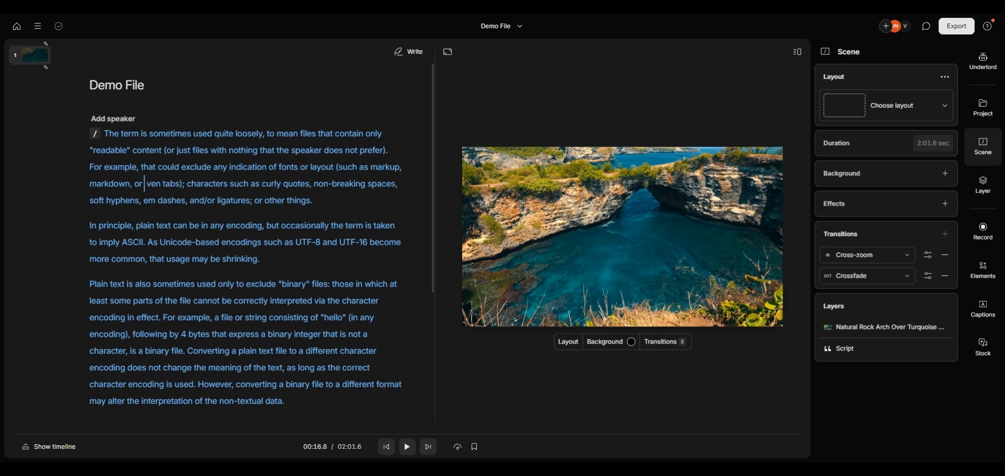
pyautogui.click(516, 173)
pyautogui.press('Delete')
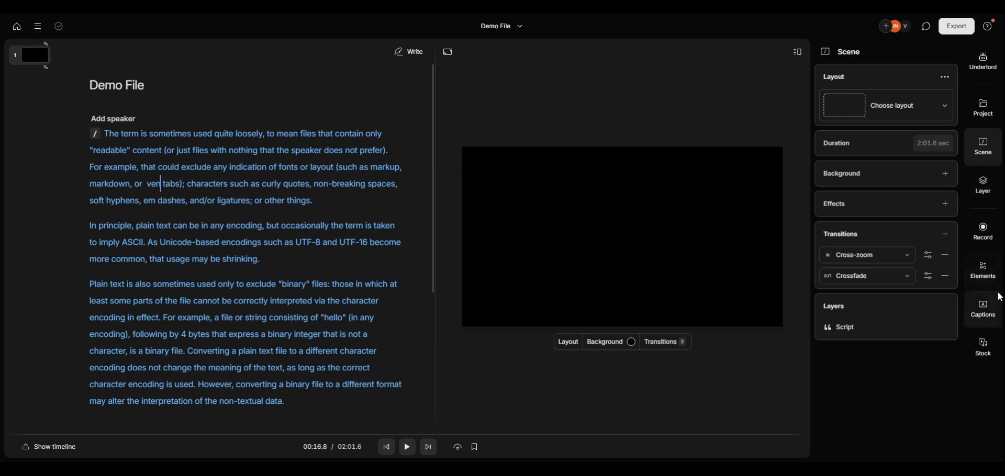
# Start a new scene after "or other things." and add the dried-flower stock image to the first scene
pyautogui.click(988, 348)
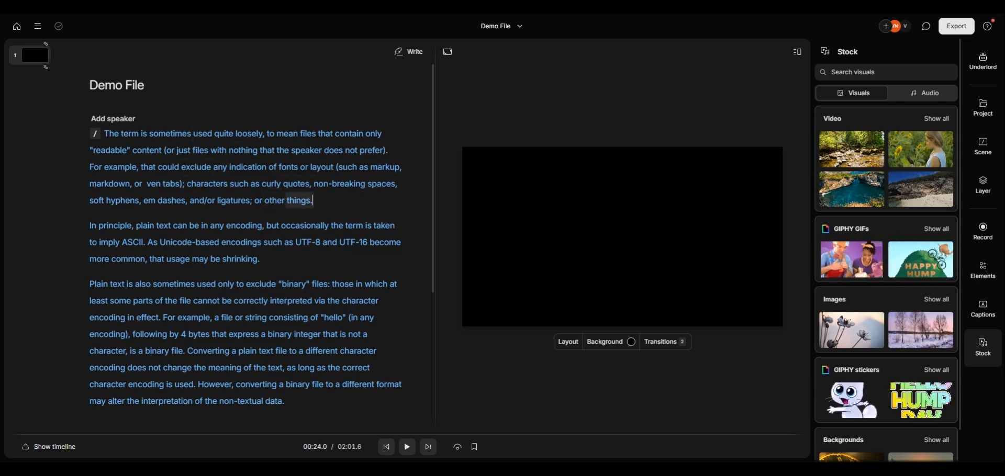
pyautogui.write('/')
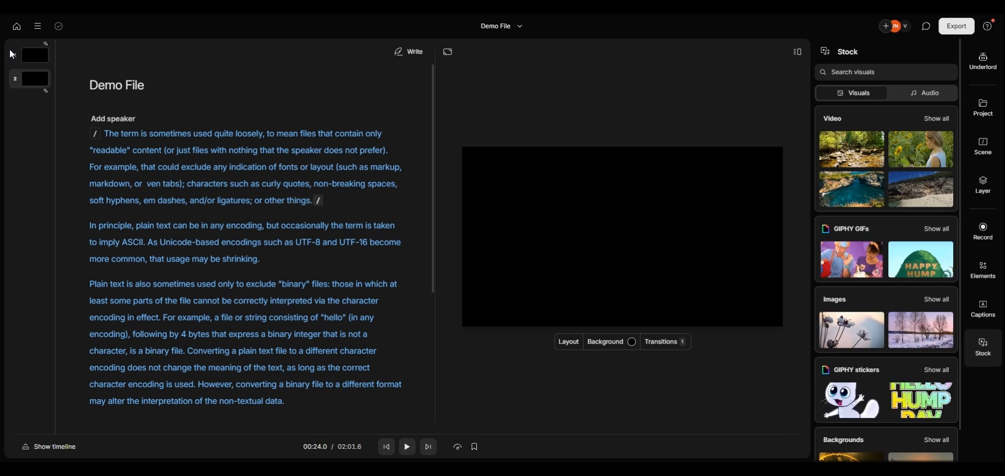
pyautogui.click(24, 54)
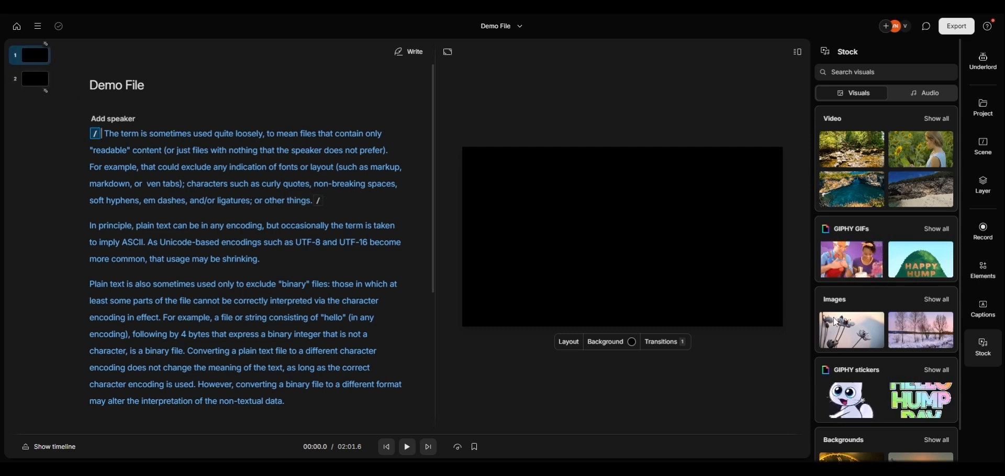
pyautogui.moveTo(836, 322); pyautogui.dragTo(140, 173)
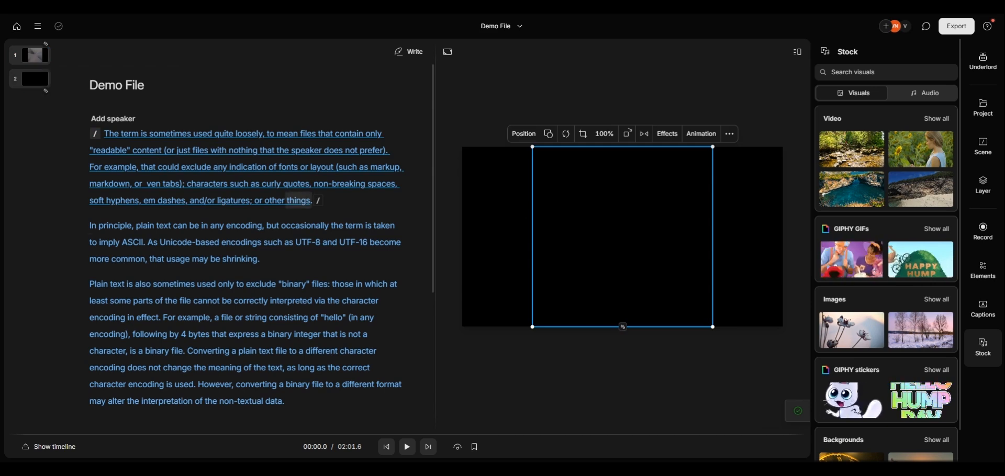
# Delete the stock image from the first scene and remove the scene break after "or other things."
pyautogui.press('Delete')
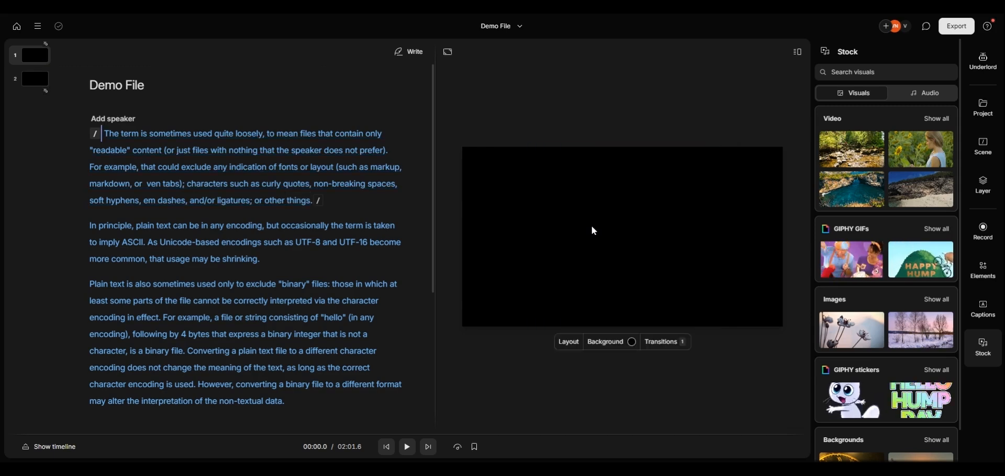
pyautogui.click(324, 201)
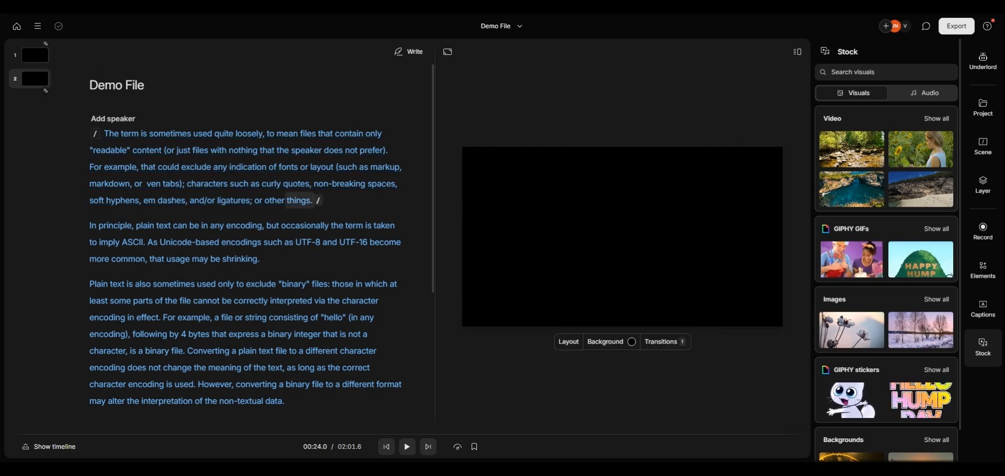
pyautogui.press('BackSpace')
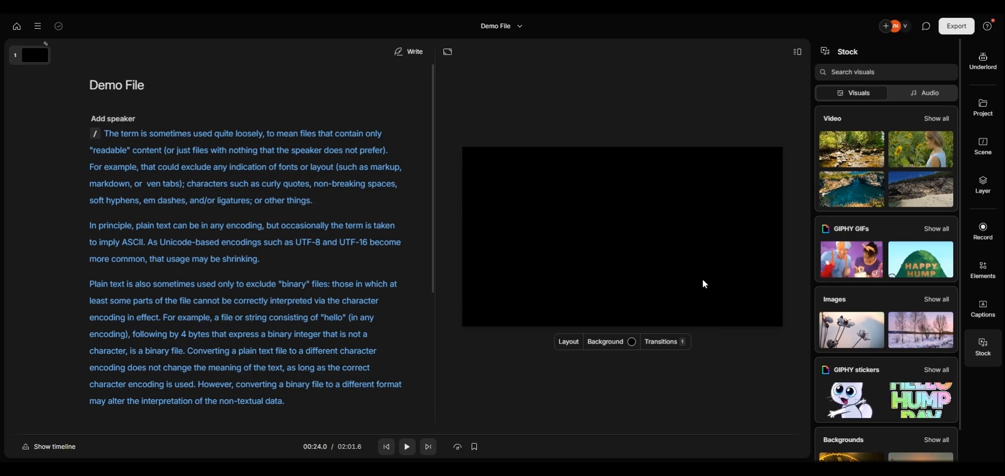
# Record a short clip of a shared tab, without camera, into the script before "The term is sometimes used"
pyautogui.click(104, 134)
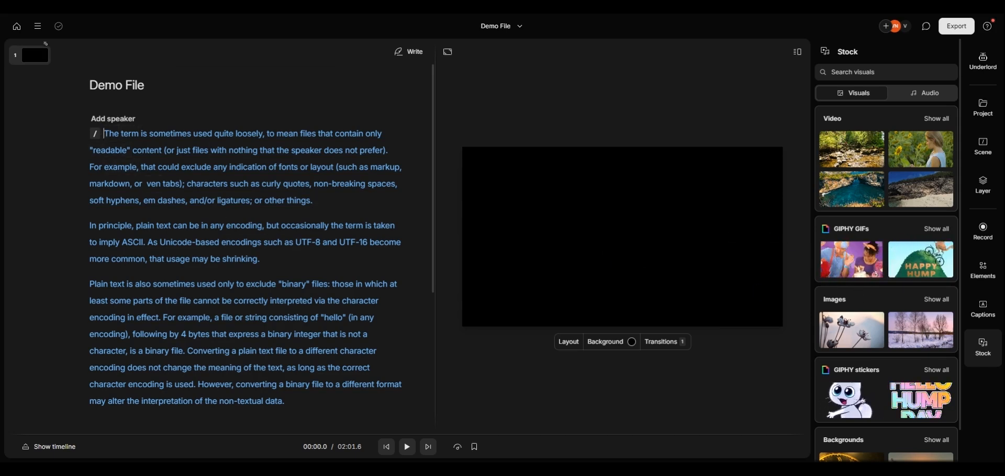
pyautogui.click(987, 228)
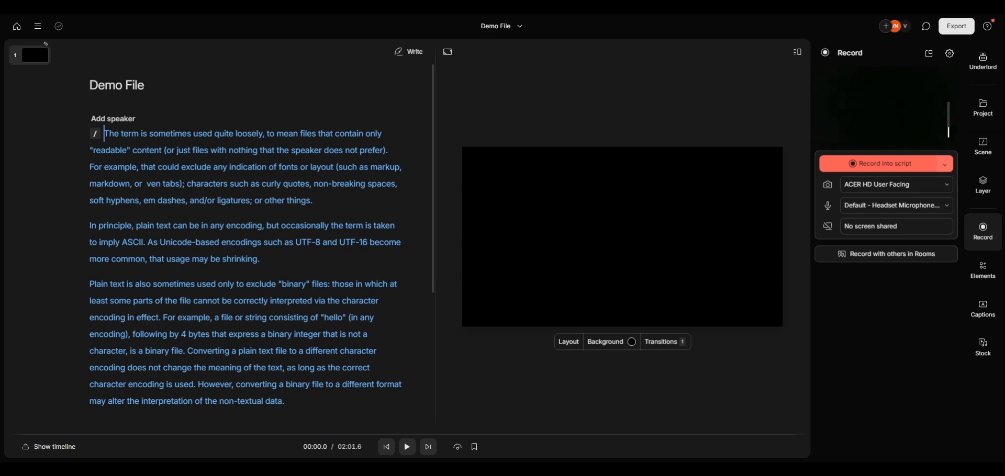
pyautogui.click(946, 165)
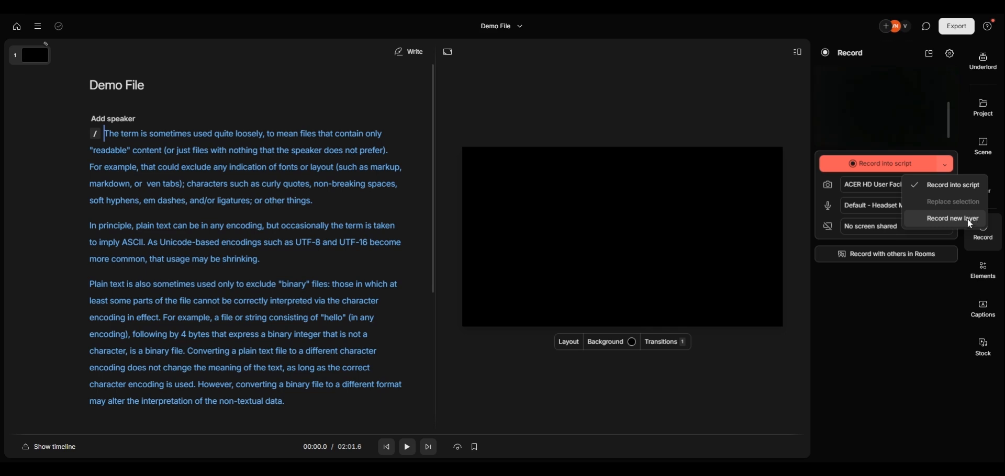
pyautogui.click(953, 193)
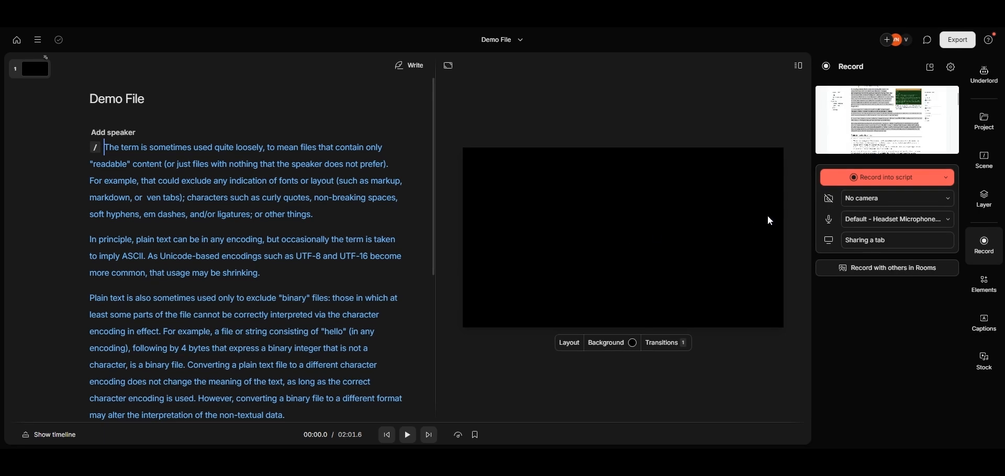
pyautogui.click(857, 178)
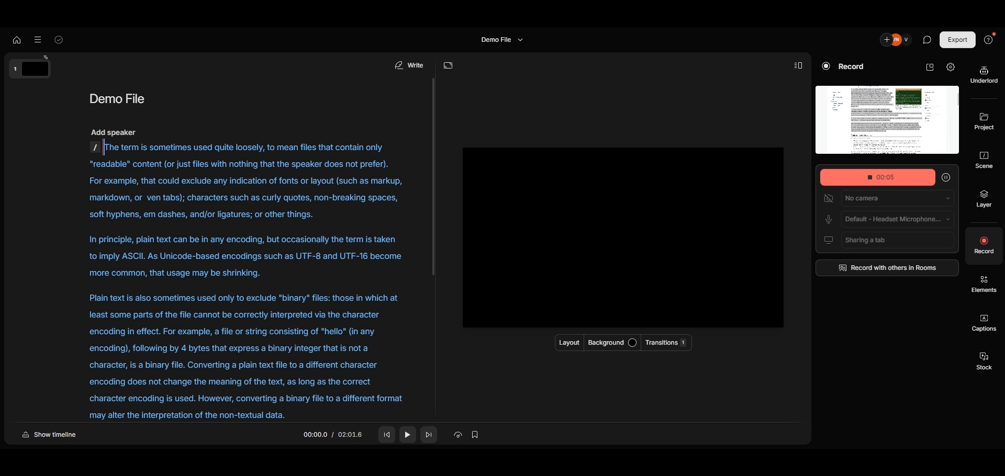
pyautogui.click(873, 180)
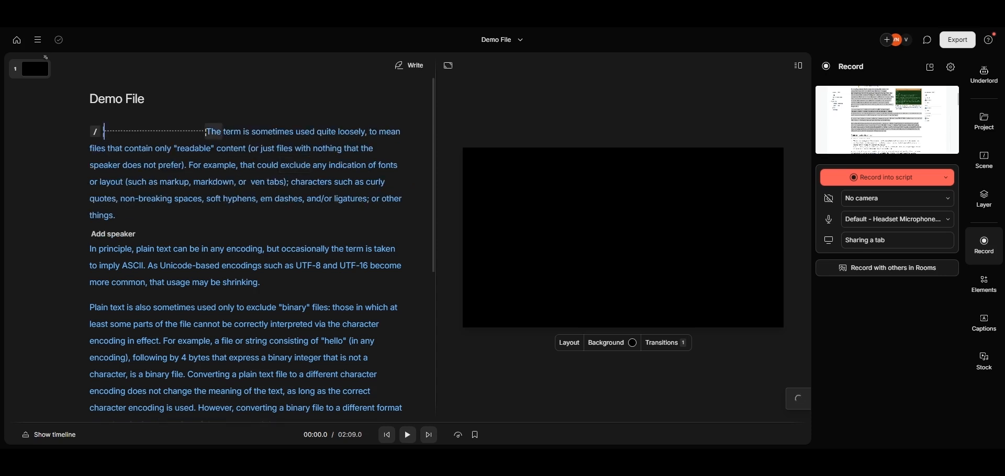
# Delete the newly recorded clip from the start of the script, before "The term"
pyautogui.click(244, 131)
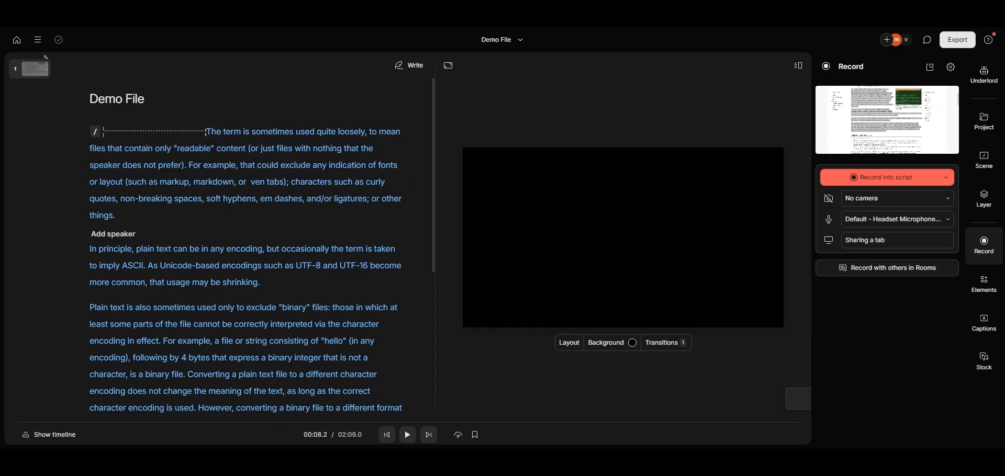
pyautogui.click(293, 249)
pyautogui.moveTo(205, 132); pyautogui.dragTo(107, 135)
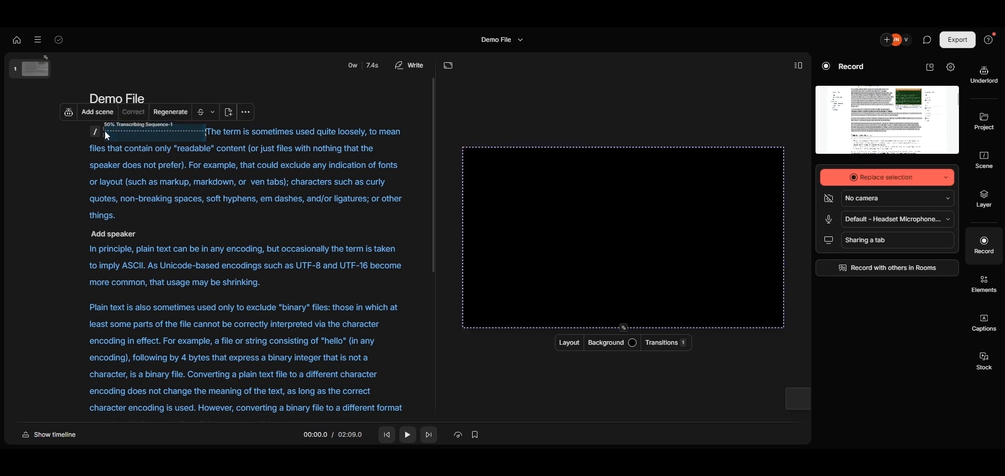
pyautogui.press('BackSpace')
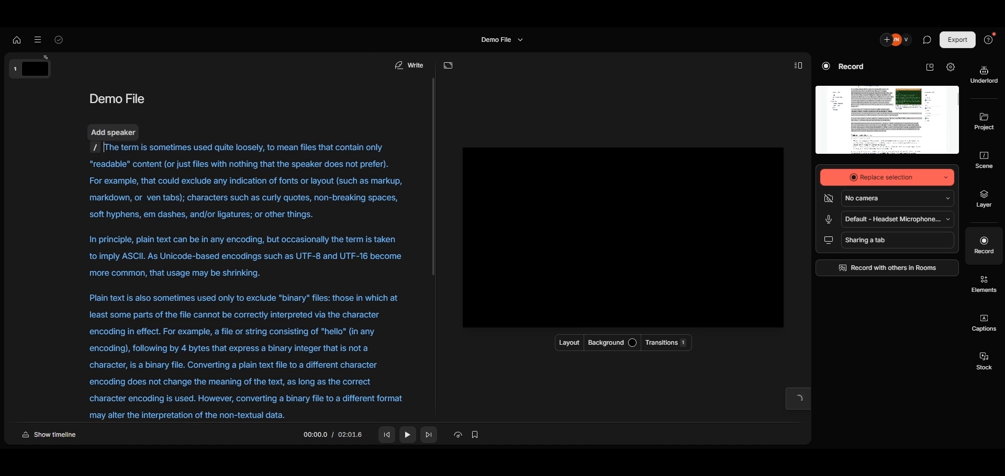
# Set the recording mode to Record new layer
pyautogui.click(949, 179)
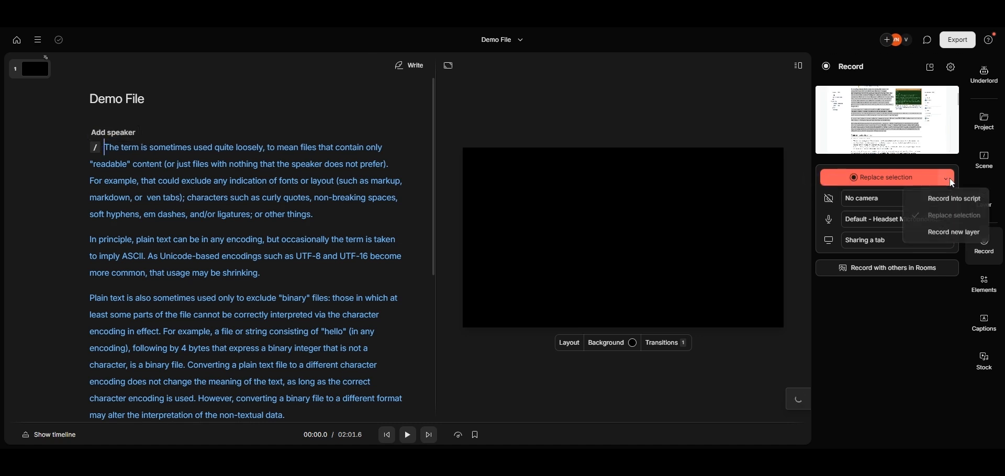
pyautogui.click(953, 231)
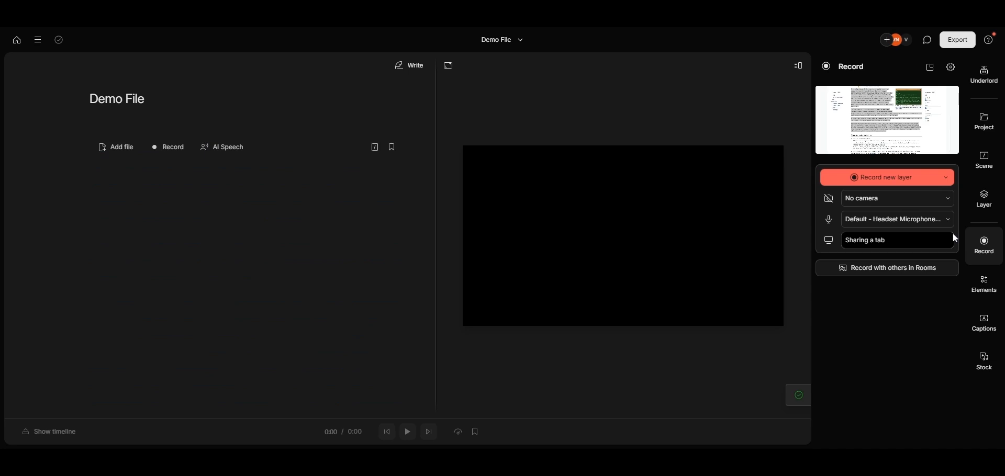